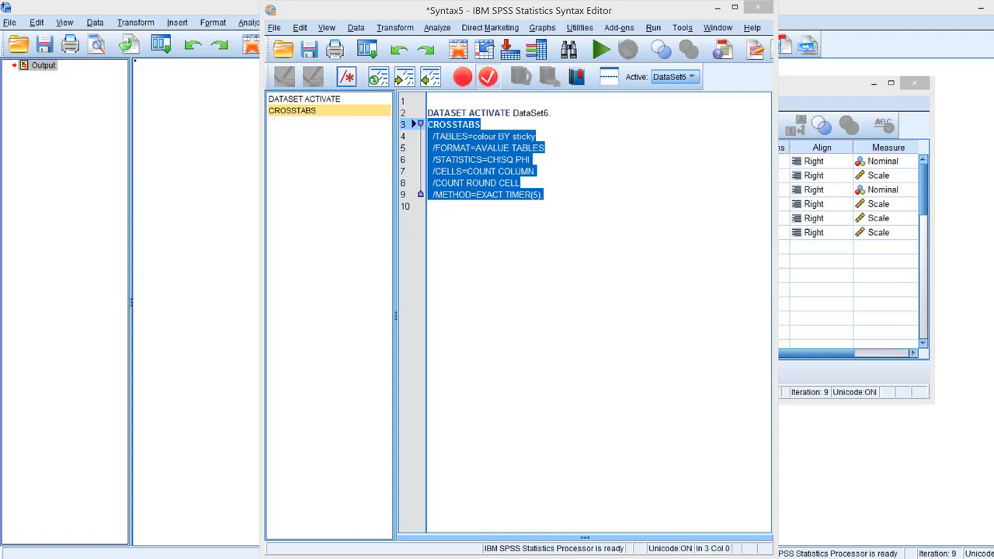
pyautogui.click(605, 52)
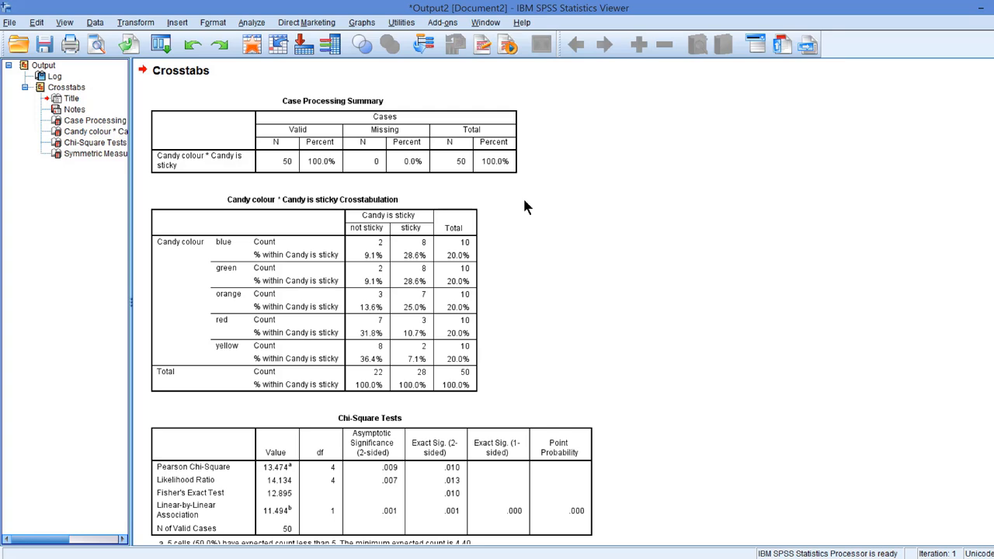
pyautogui.click(287, 164)
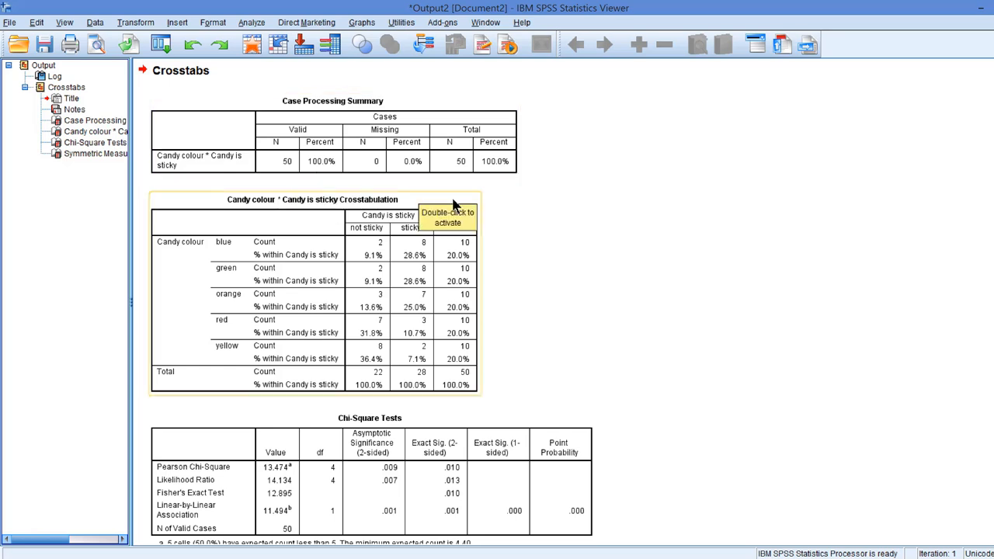
pyautogui.click(506, 204)
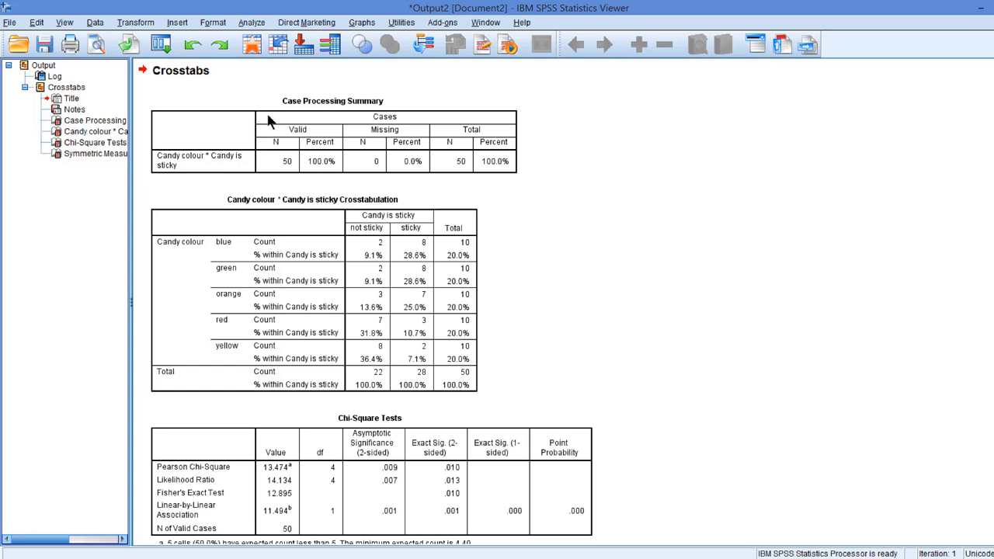
pyautogui.click(420, 259)
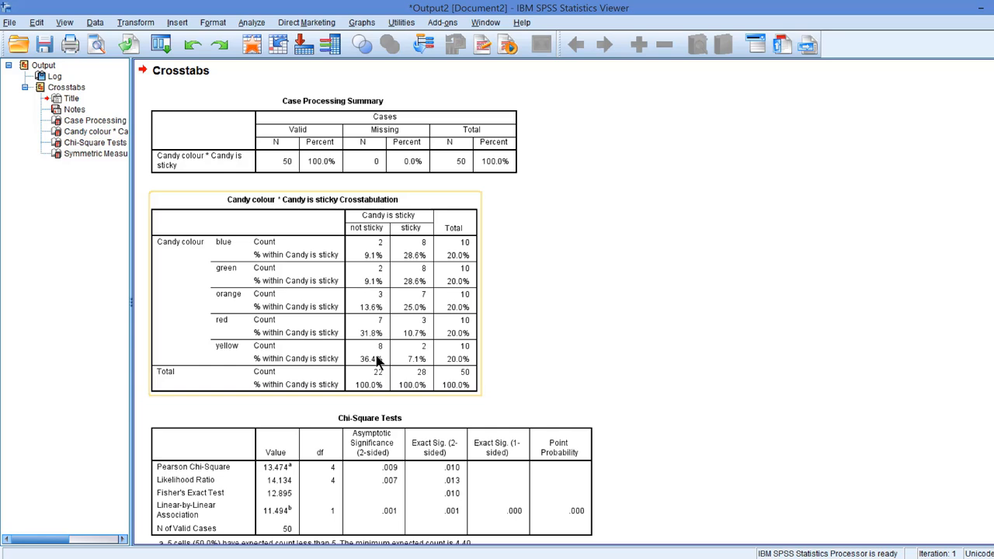
pyautogui.scroll(-5, 591, 361)
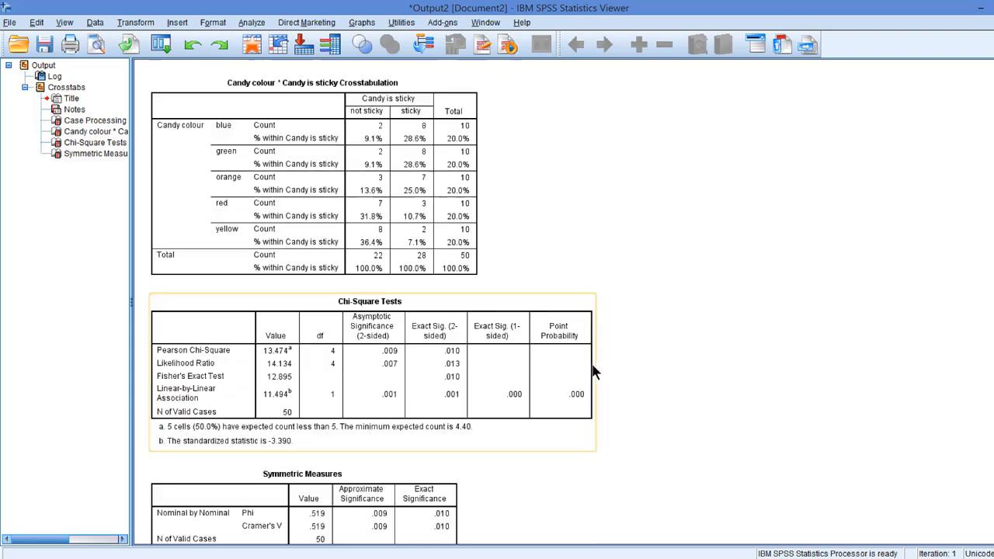
# Step: Inspect the Chi-Square Tests table's Fisher's Exact Test row, then the Symmetric Measures table (Cramér's V .519, p=.010)
pyautogui.click(591, 361)
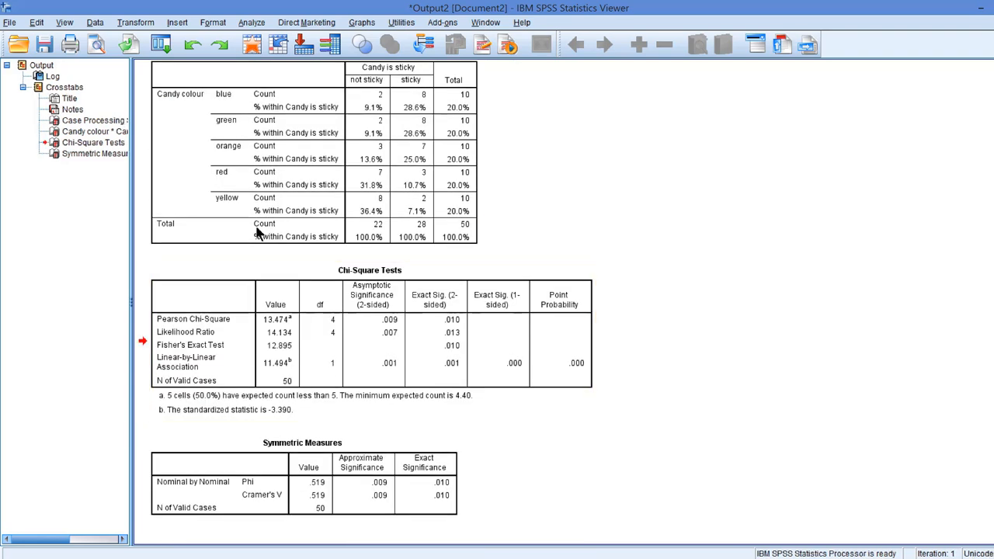
pyautogui.click(416, 395)
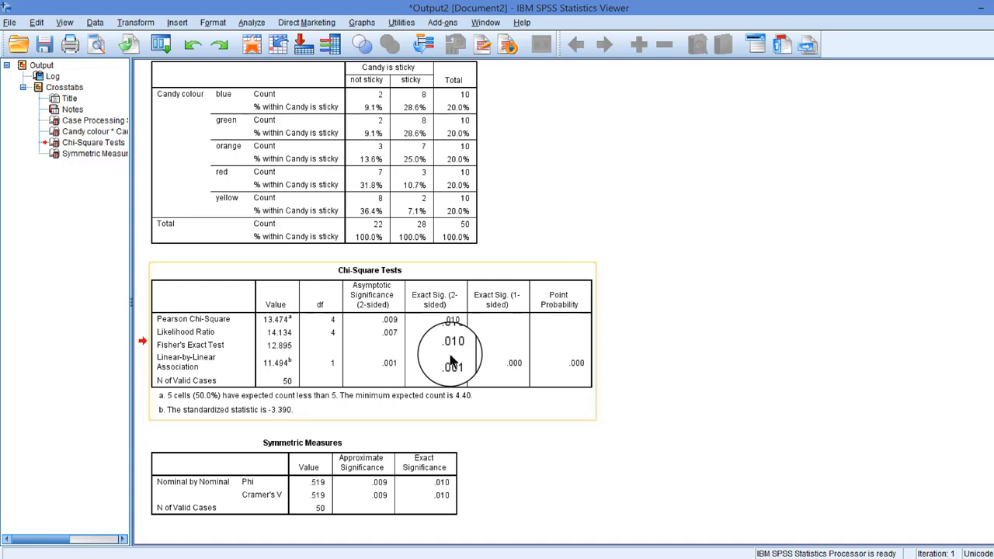
pyautogui.click(441, 426)
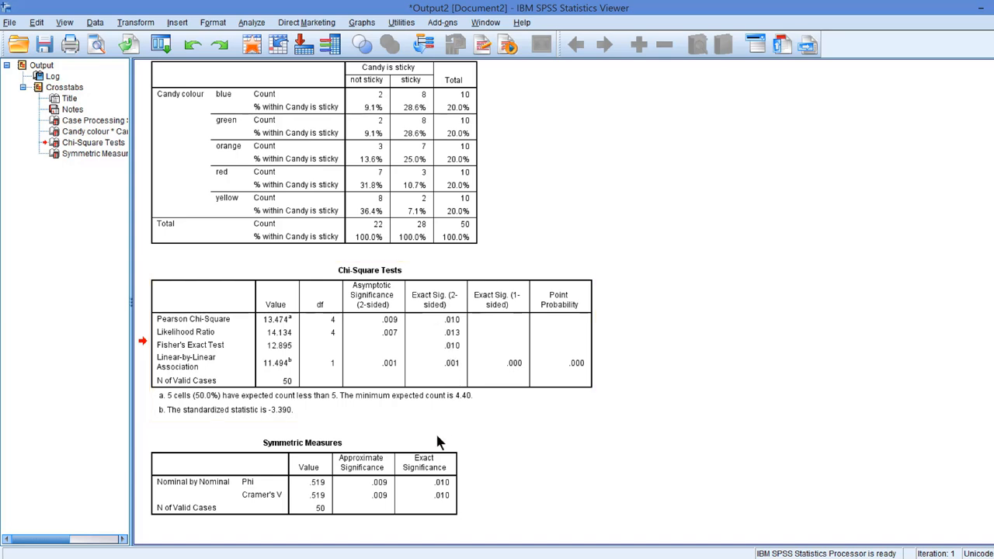
pyautogui.click(415, 463)
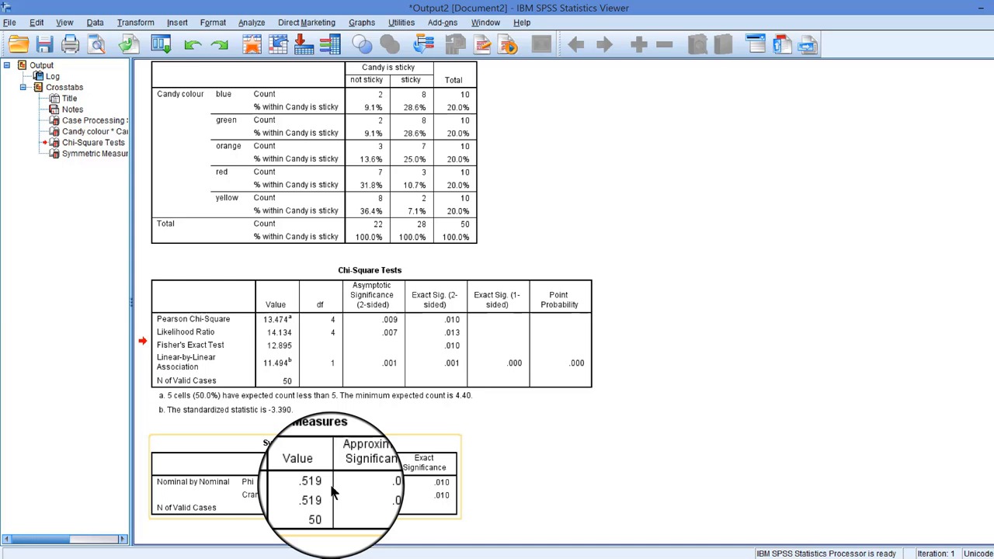
pyautogui.click(386, 288)
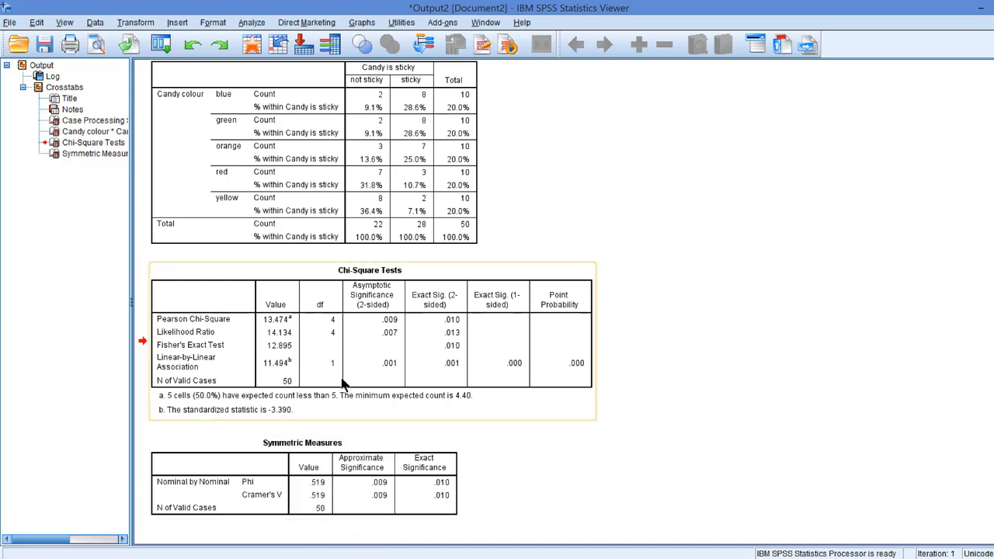
pyautogui.click(391, 264)
pyautogui.click(390, 237)
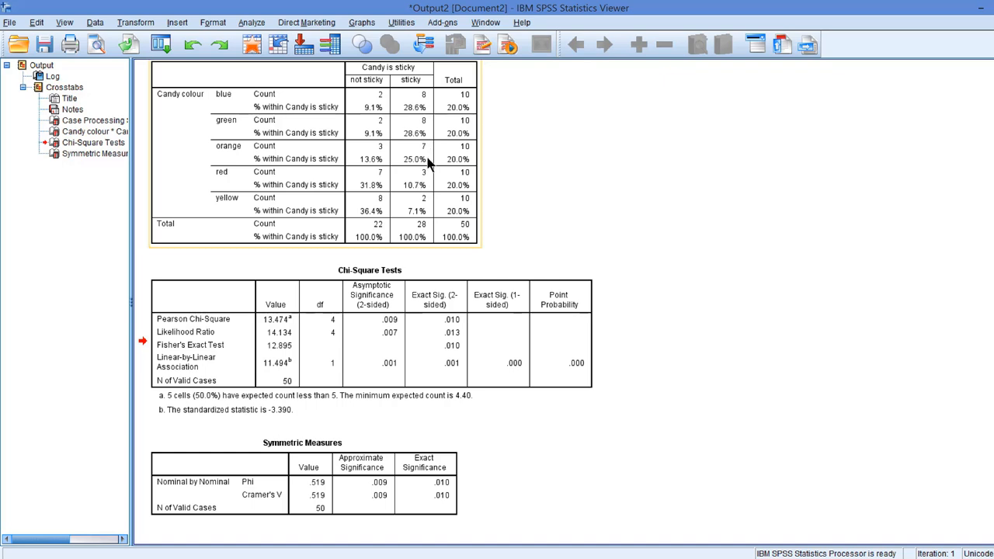
pyautogui.click(261, 86)
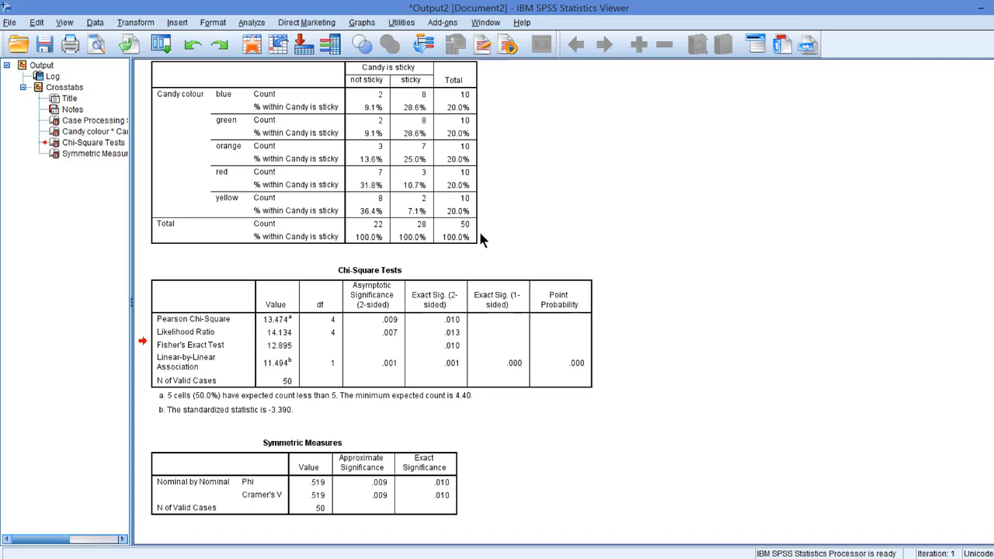
pyautogui.click(453, 326)
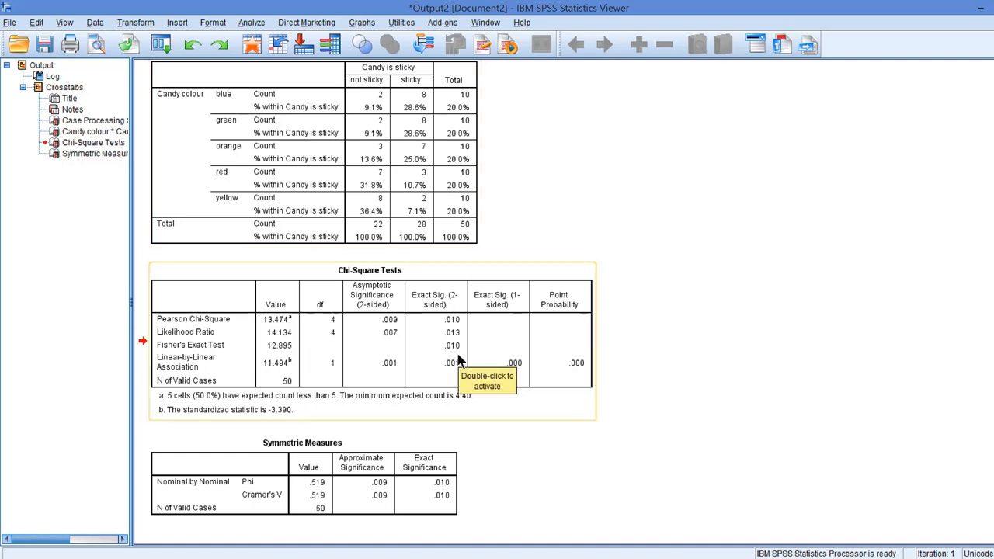